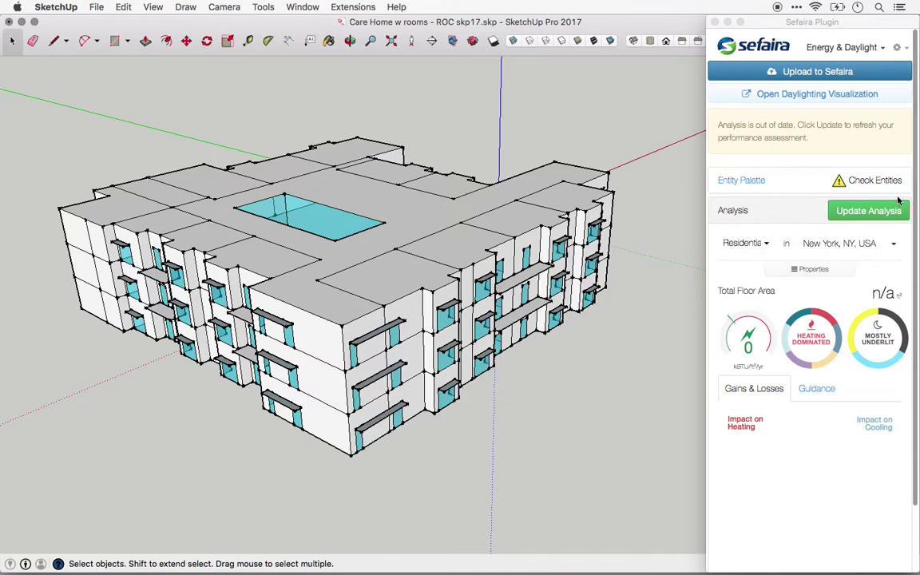
- Colour the model by entity type, then remove the colours and return to the analysis settings
{"action": "left_click", "coordinate": [773, 182]}
{"action": "left_click", "coordinate": [767, 270]}
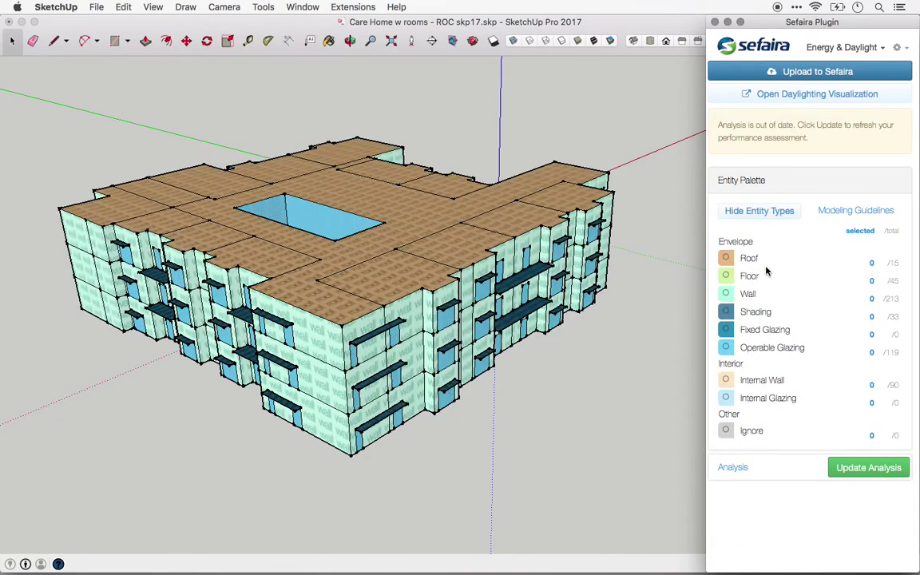
{"action": "left_click", "coordinate": [776, 212]}
{"action": "left_click", "coordinate": [783, 188]}
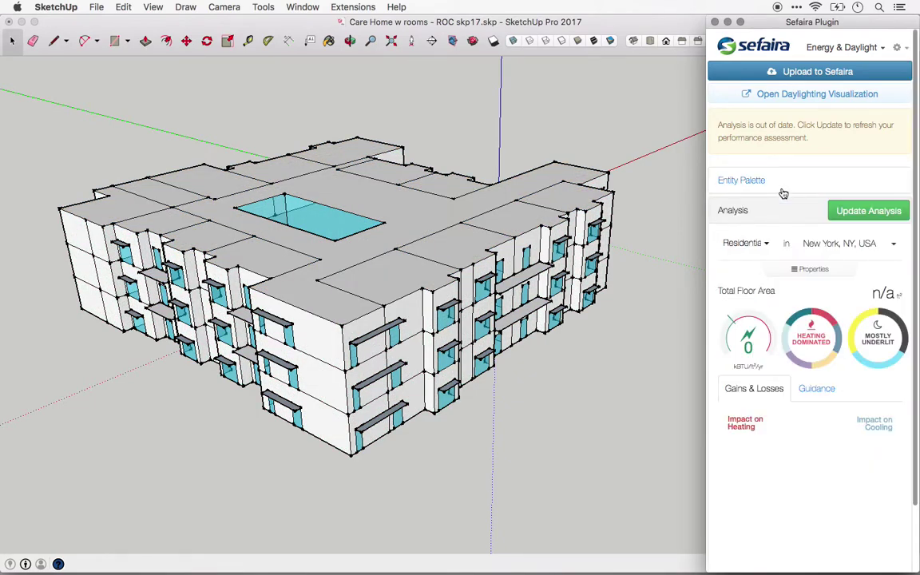
{"action": "scroll", "coordinate": [767, 188], "scroll_direction": "down", "scroll_amount": 2}
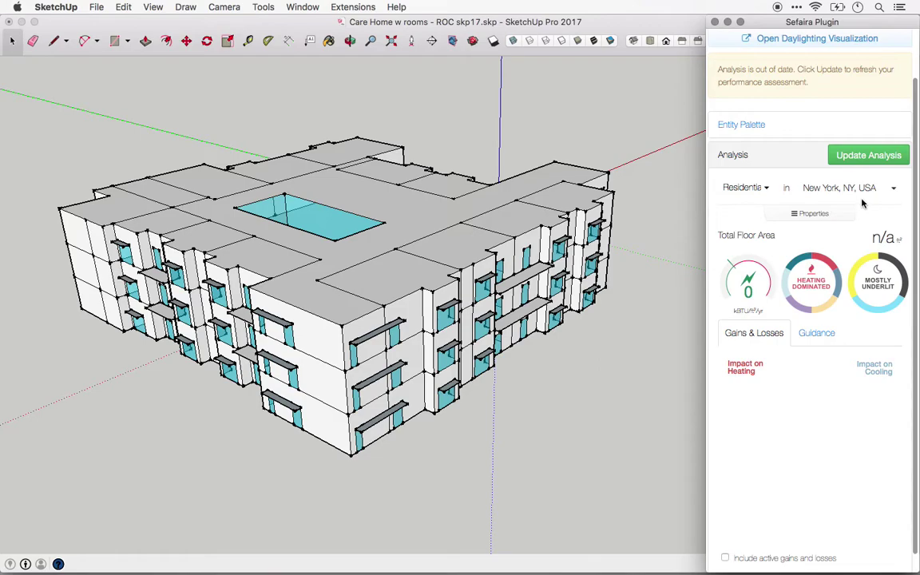
- Keep Residential as the building type and New York as the project location
{"action": "left_click", "coordinate": [764, 190]}
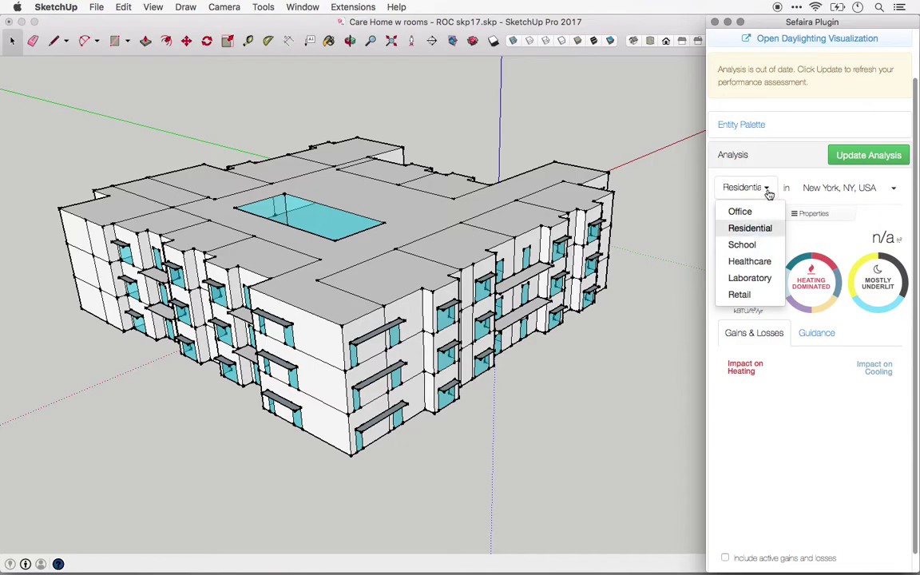
{"action": "left_click", "coordinate": [767, 192]}
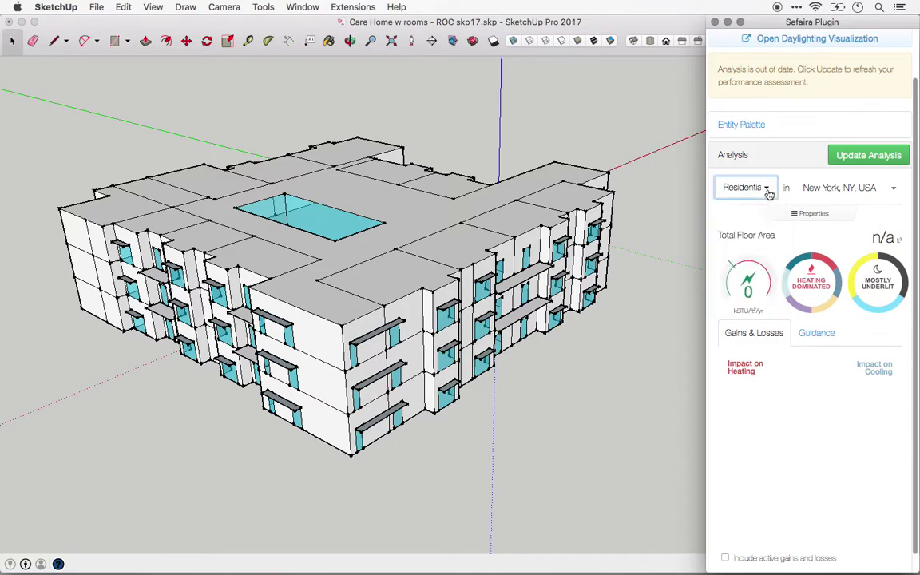
{"action": "left_click", "coordinate": [867, 190]}
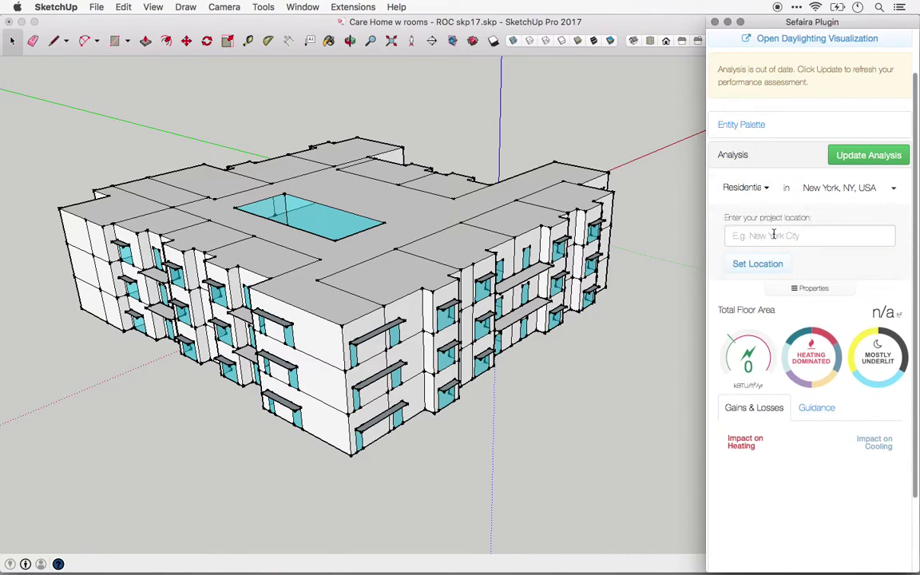
{"action": "left_click", "coordinate": [877, 193]}
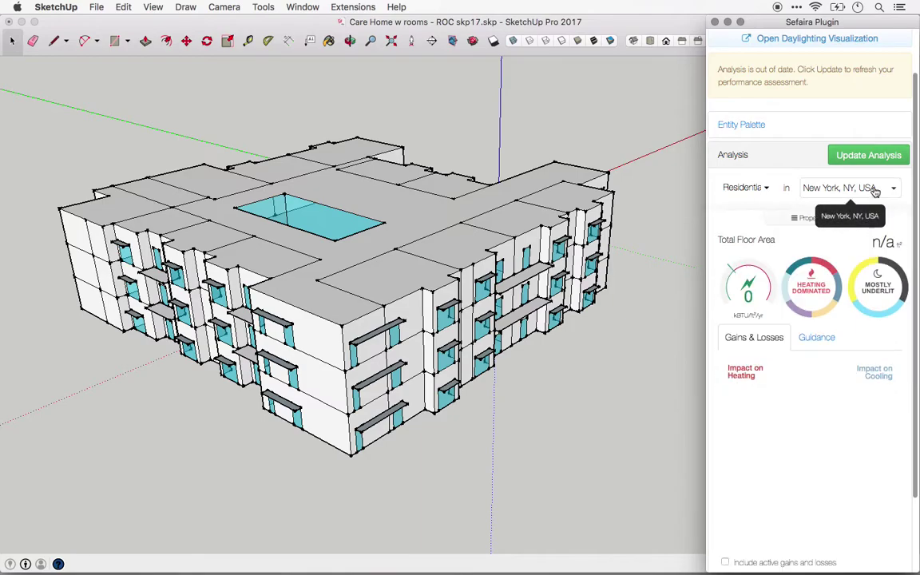
- Set the energy baseline in model properties to ASHRAE 90.1 - 2010
{"action": "left_click", "coordinate": [797, 219]}
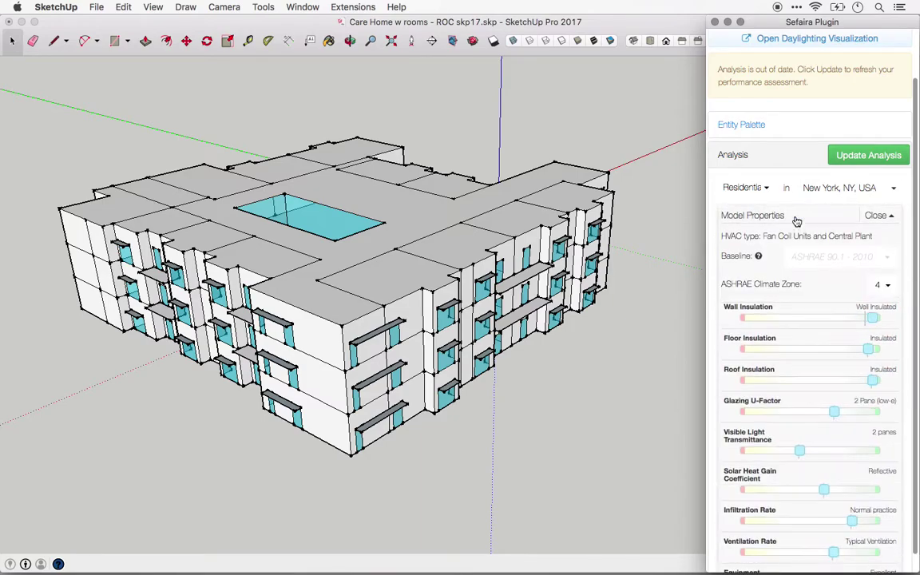
{"action": "left_click", "coordinate": [820, 258]}
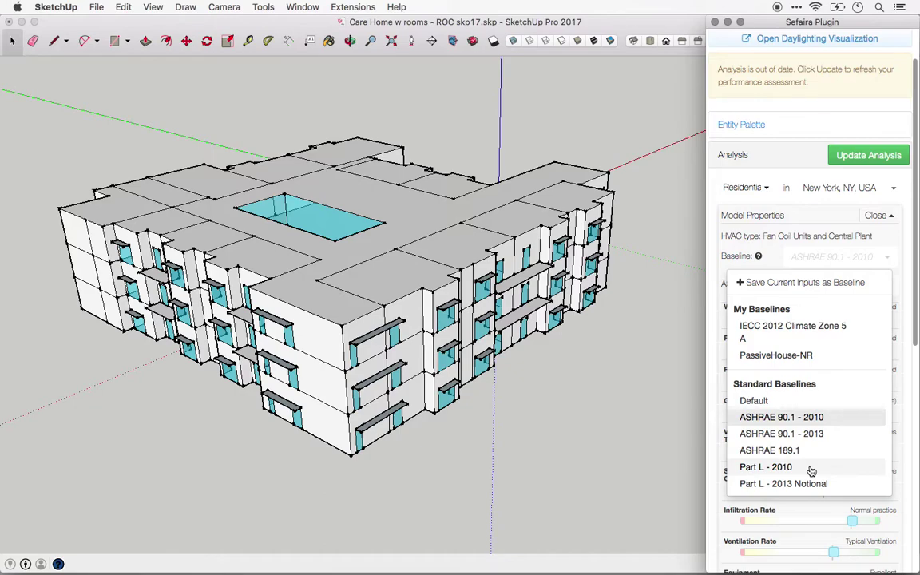
{"action": "left_click", "coordinate": [813, 419]}
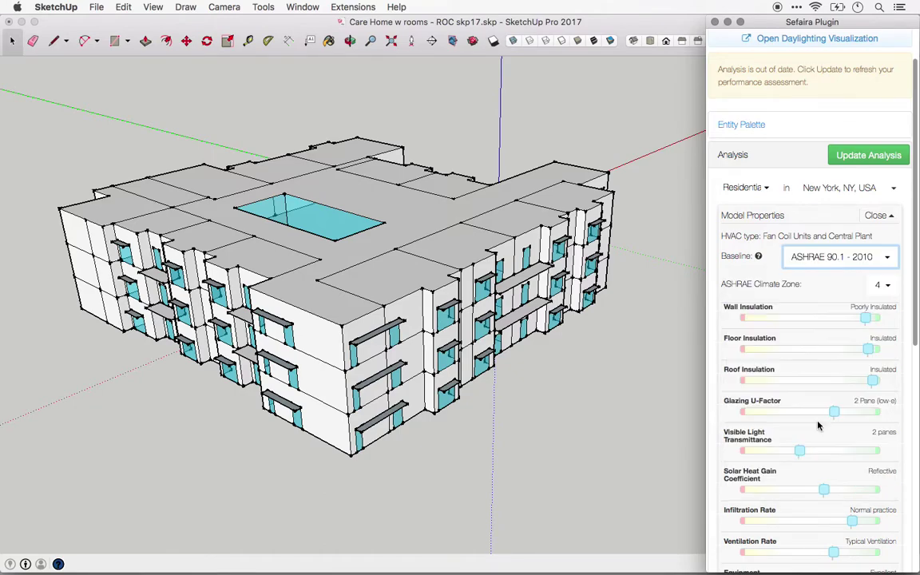
{"action": "left_click", "coordinate": [883, 219]}
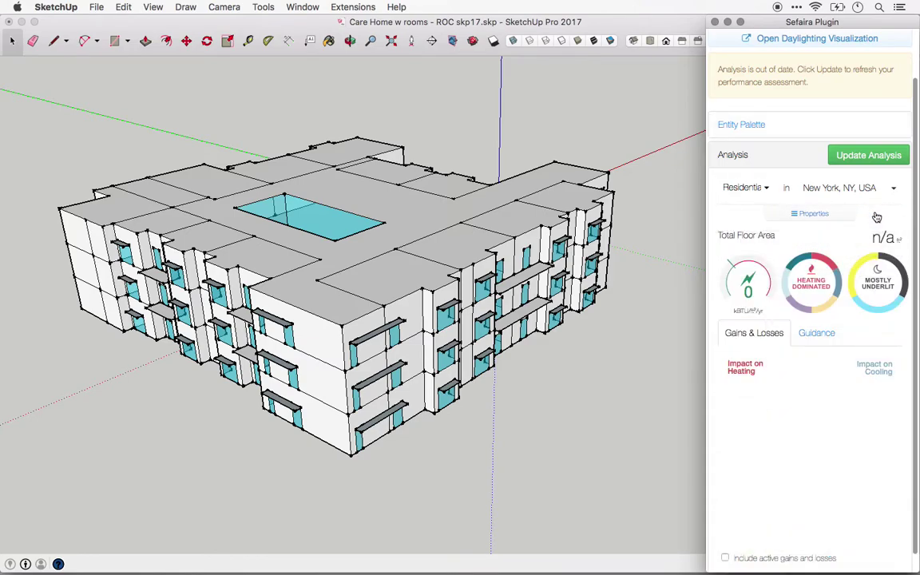
- Run the energy analysis, giving 42,593 ft² floor area and an EUI of 27 kBTU/ft²/yr
{"action": "left_click", "coordinate": [870, 158]}
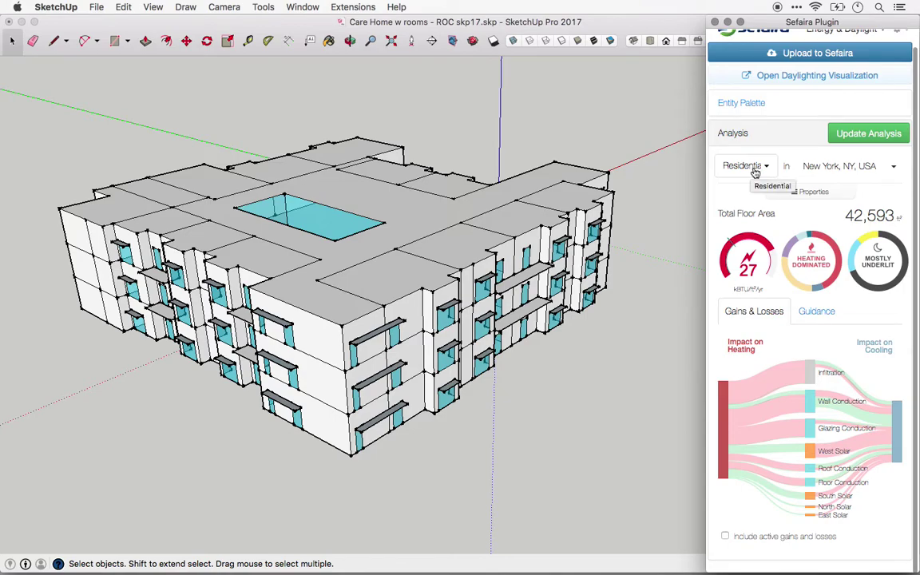
{"action": "left_click", "coordinate": [758, 171]}
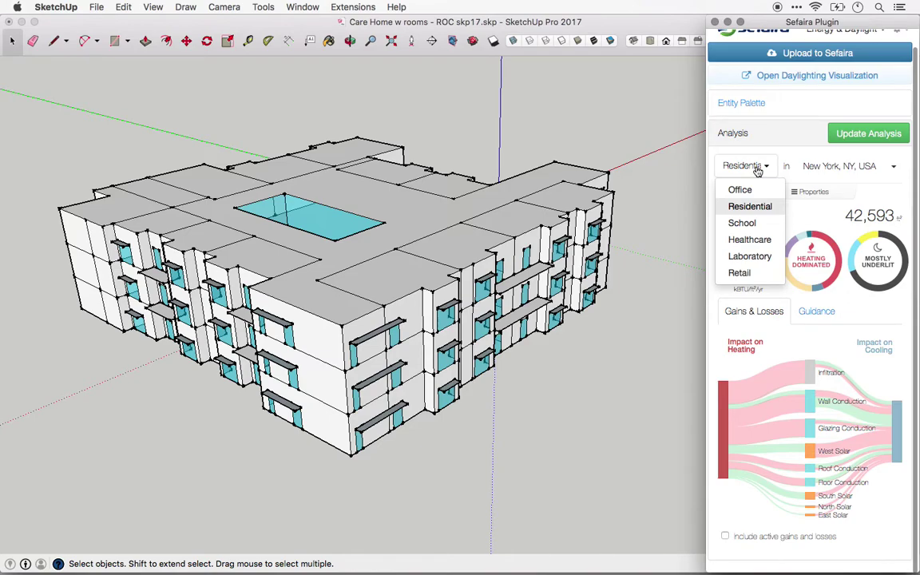
{"action": "left_click", "coordinate": [759, 169]}
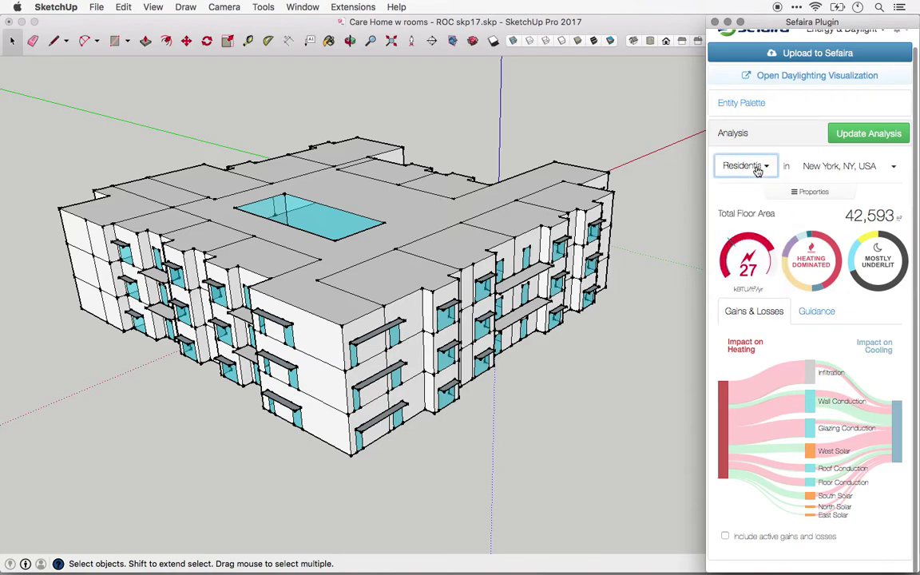
{"action": "left_click", "coordinate": [814, 194]}
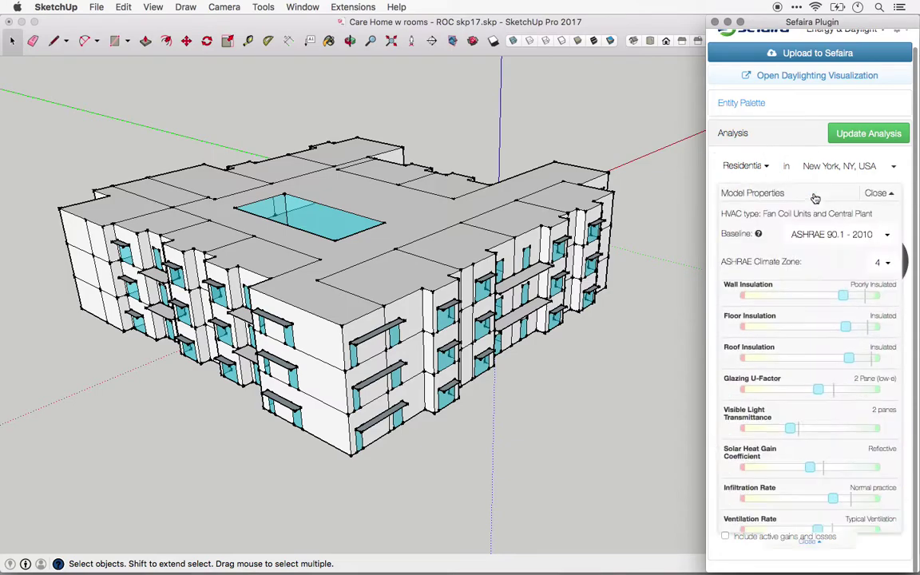
{"action": "scroll", "coordinate": [815, 199], "scroll_direction": "down", "scroll_amount": 5}
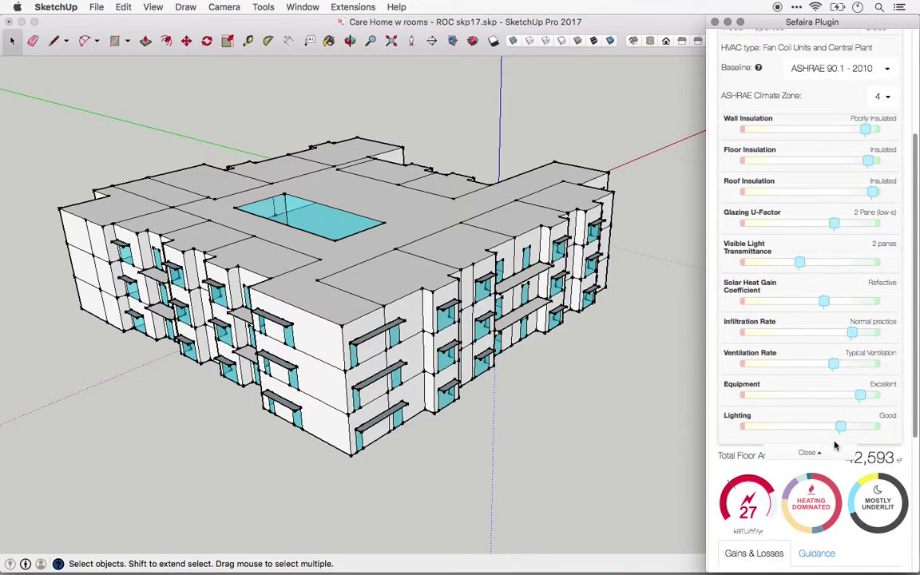
{"action": "scroll", "coordinate": [807, 362], "scroll_direction": "up", "scroll_amount": 5}
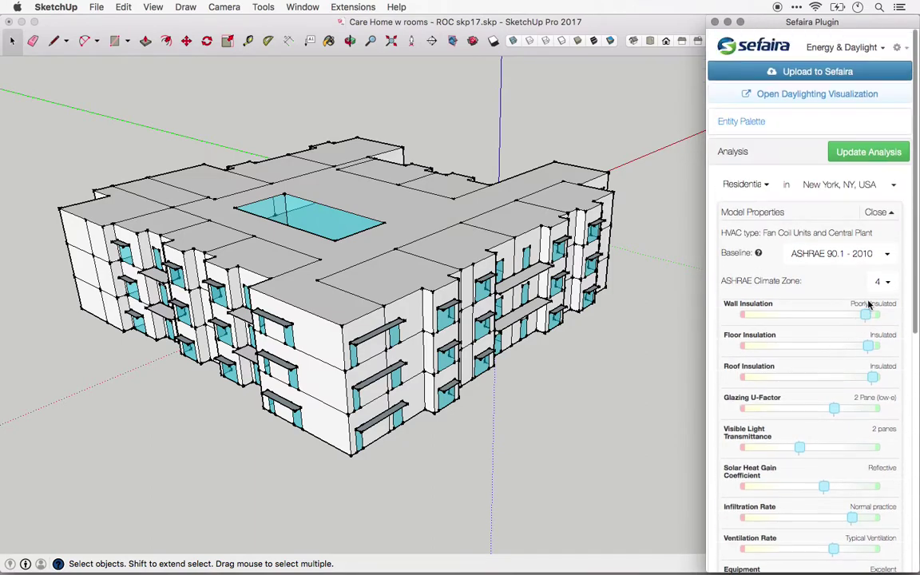
{"action": "left_click", "coordinate": [883, 212]}
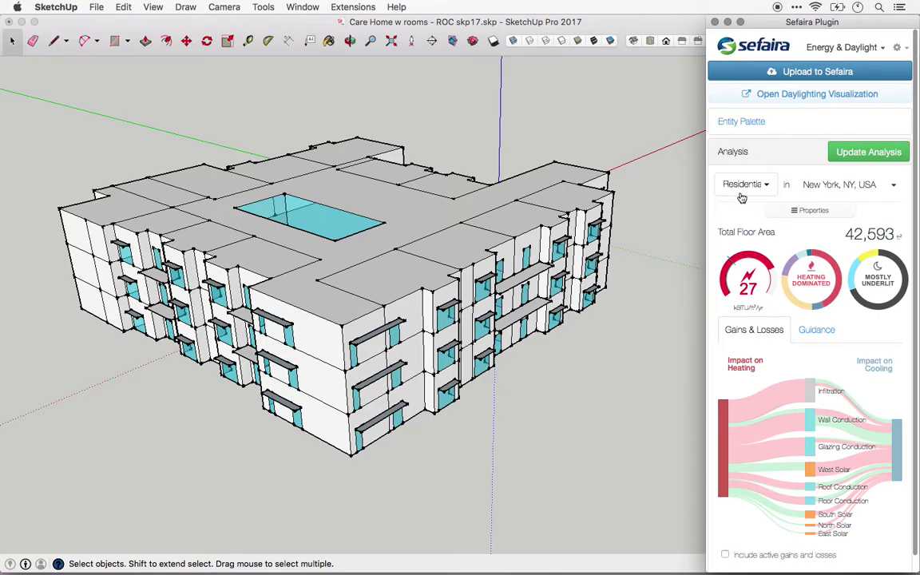
- Keep Residential and collapse the model properties to show the gains-and-losses results
{"action": "left_click", "coordinate": [748, 189]}
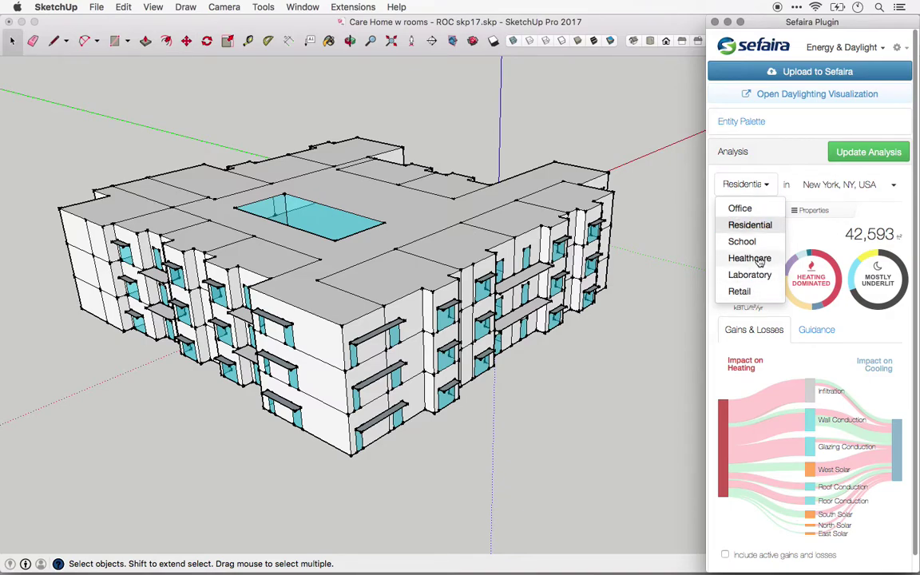
{"action": "left_click", "coordinate": [815, 211]}
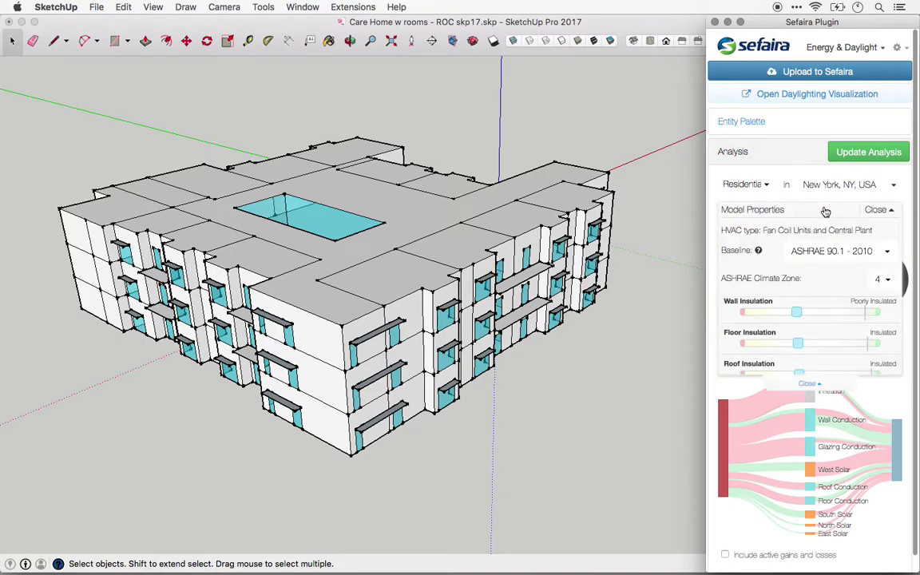
{"action": "scroll", "coordinate": [824, 211], "scroll_direction": "down", "scroll_amount": 5}
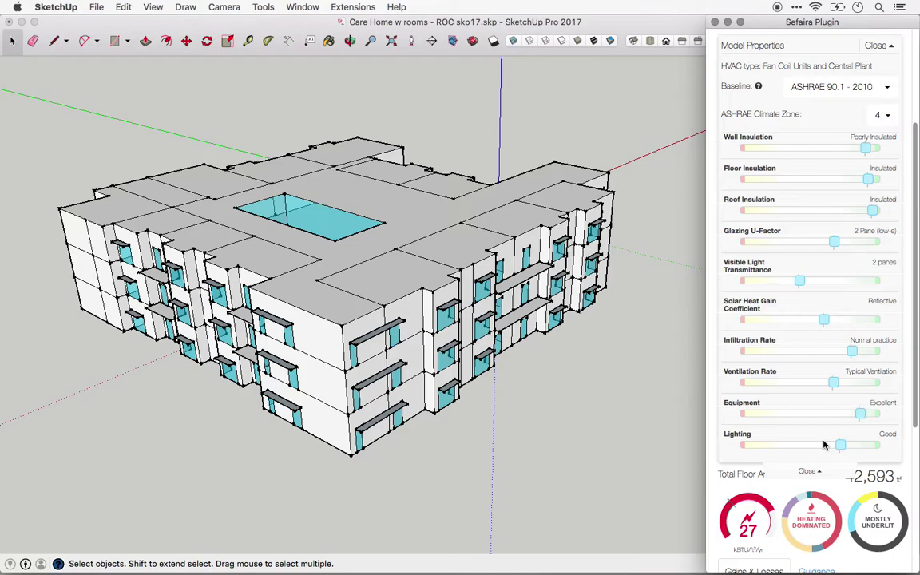
{"action": "scroll", "coordinate": [825, 445], "scroll_direction": "up", "scroll_amount": 5}
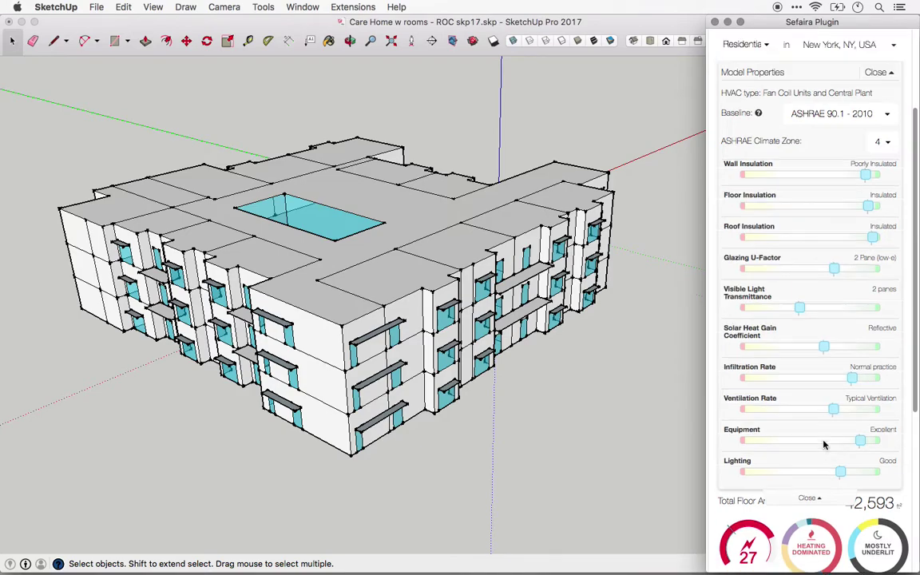
{"action": "left_click", "coordinate": [886, 212]}
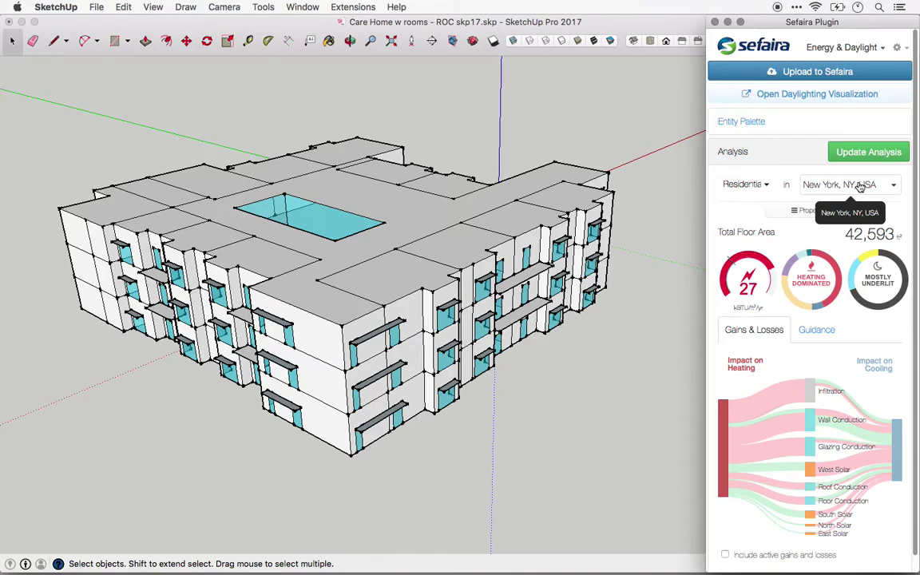
- Show the model properties with Fan Coil HVAC, ASHRAE 90.1 - 2010 and climate zone 4
{"action": "left_click", "coordinate": [807, 210]}
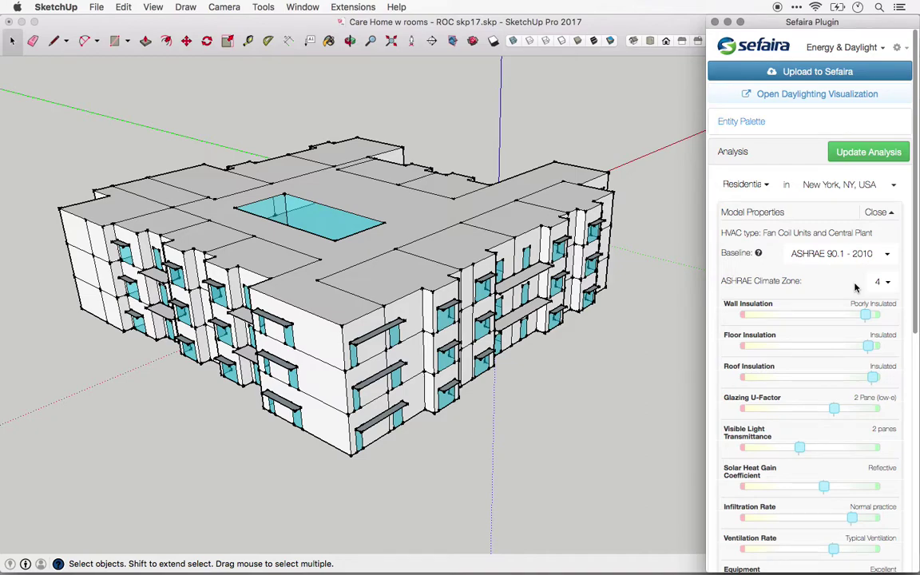
{"action": "left_click", "coordinate": [877, 213]}
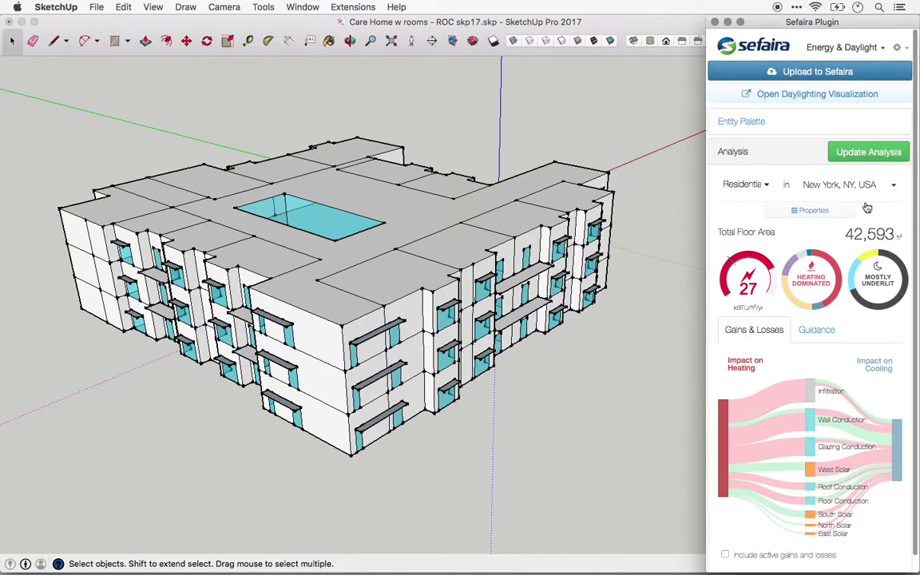
{"action": "left_click", "coordinate": [811, 210]}
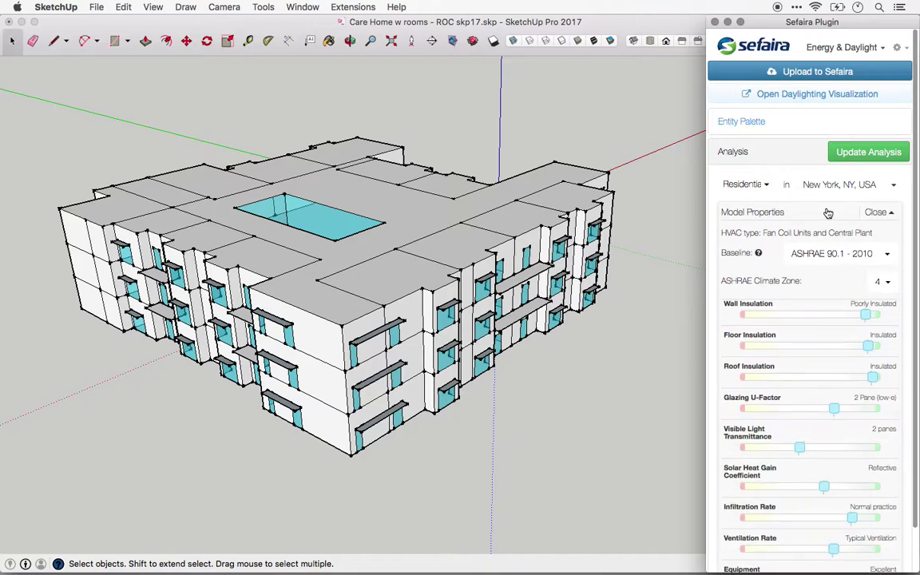
- Reselect ASHRAE 90.1 - 2010 as the baseline and bring up the baseline help note
{"action": "left_click", "coordinate": [864, 254]}
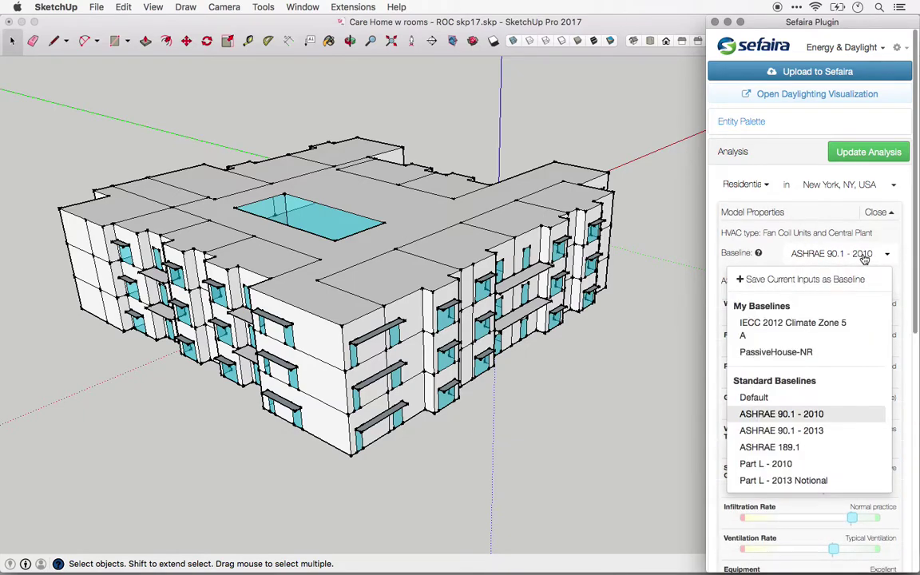
{"action": "left_click", "coordinate": [835, 421]}
{"action": "left_click", "coordinate": [795, 225]}
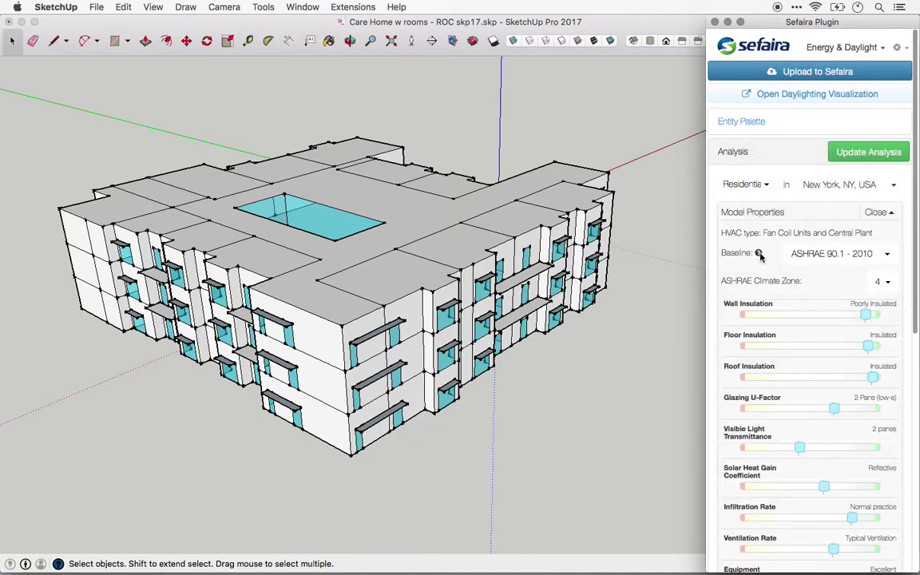
{"action": "mouse_move", "coordinate": [759, 254]}
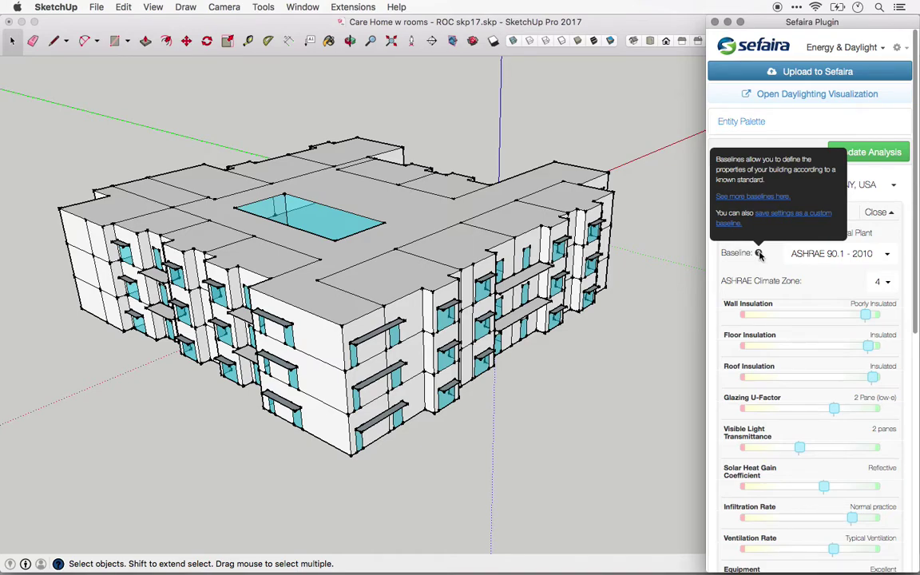
- Open the online Sefaira Baselines page and read through the list of baselines
{"action": "left_click", "coordinate": [758, 202]}
{"action": "scroll", "coordinate": [757, 201], "scroll_direction": "down", "scroll_amount": 2}
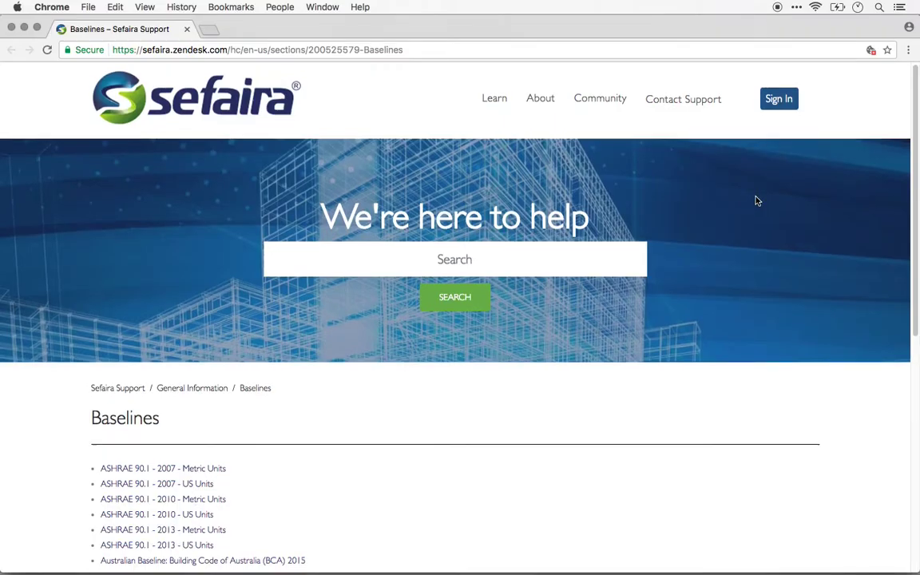
{"action": "scroll", "coordinate": [756, 201], "scroll_direction": "down", "scroll_amount": 6}
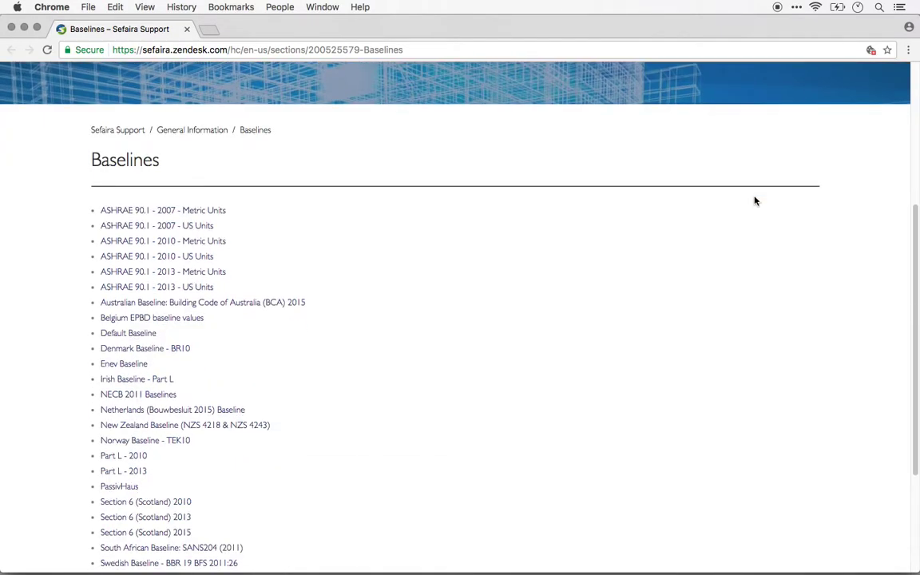
{"action": "scroll", "coordinate": [756, 202], "scroll_direction": "down", "scroll_amount": 1}
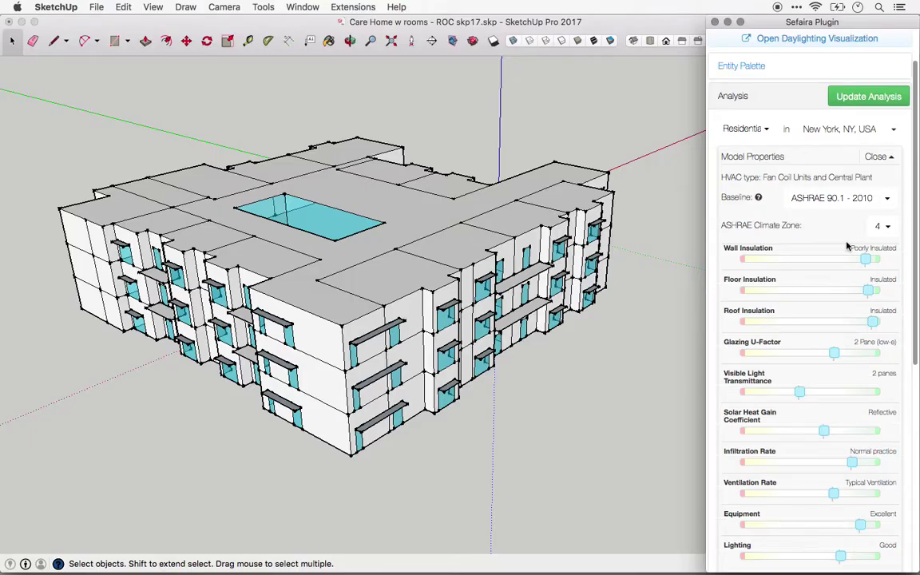
{"action": "scroll", "coordinate": [842, 237], "scroll_direction": "down", "scroll_amount": 2}
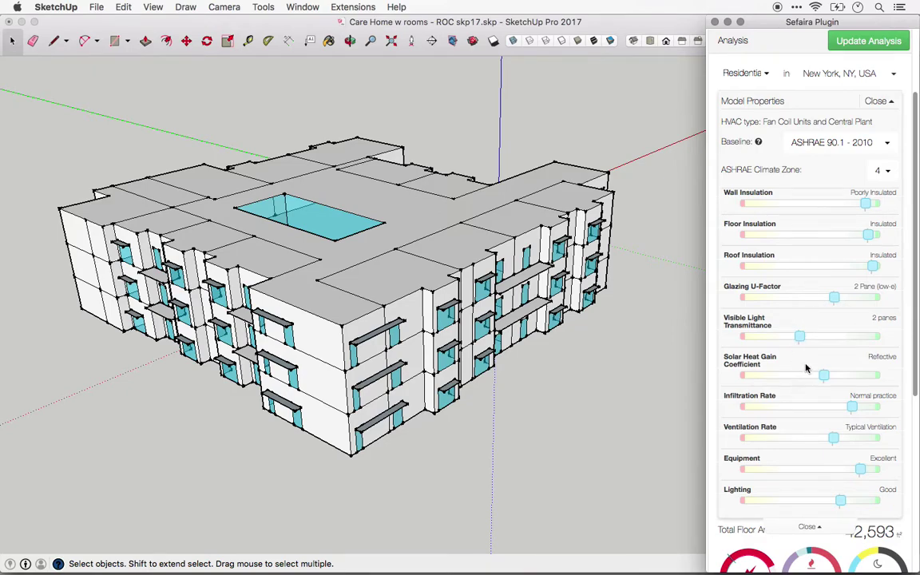
{"action": "mouse_move", "coordinate": [776, 120]}
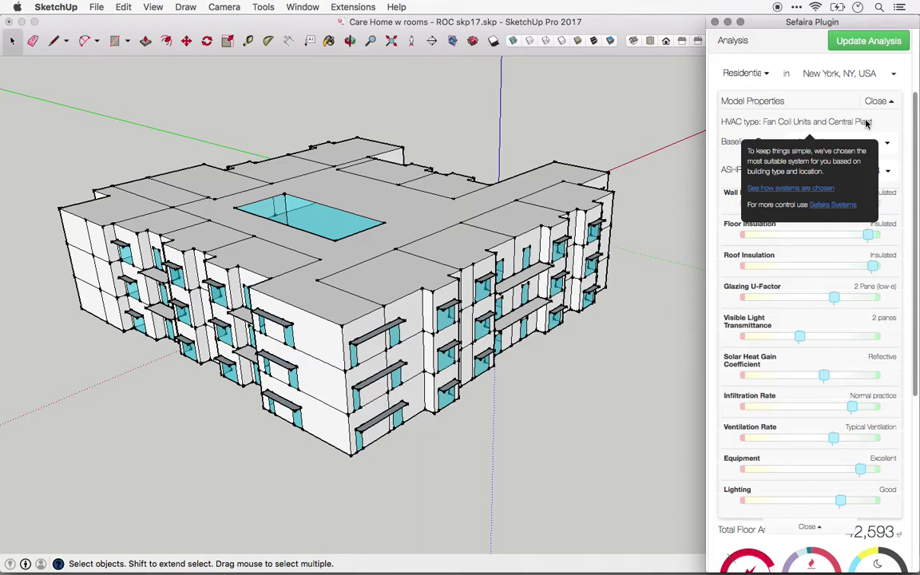
- Orbit the building slightly and raise wall insulation to Well Insulated (17.21 ft²·h·°F/BTU)
{"action": "left_click", "coordinate": [877, 100]}
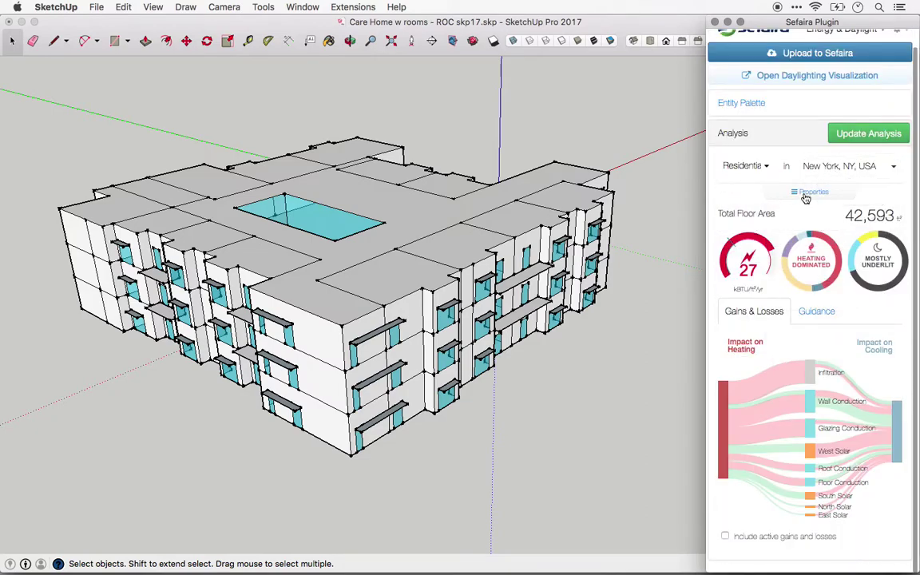
{"action": "middle_click_drag", "start_coordinate": [571, 289], "coordinate": [581, 286]}
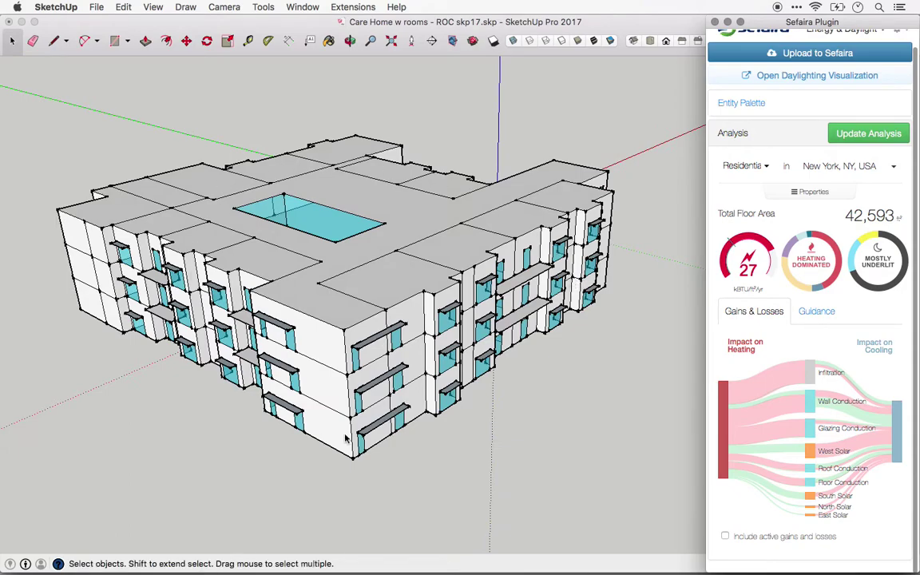
{"action": "middle_click_drag", "start_coordinate": [436, 324], "coordinate": [449, 320]}
{"action": "left_click", "coordinate": [815, 193]}
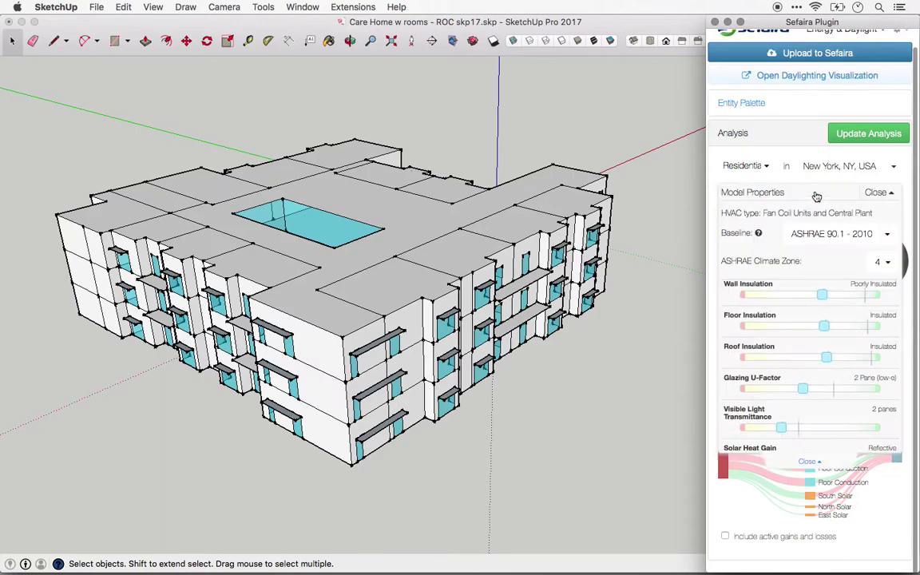
{"action": "scroll", "coordinate": [819, 260], "scroll_direction": "down", "scroll_amount": 5}
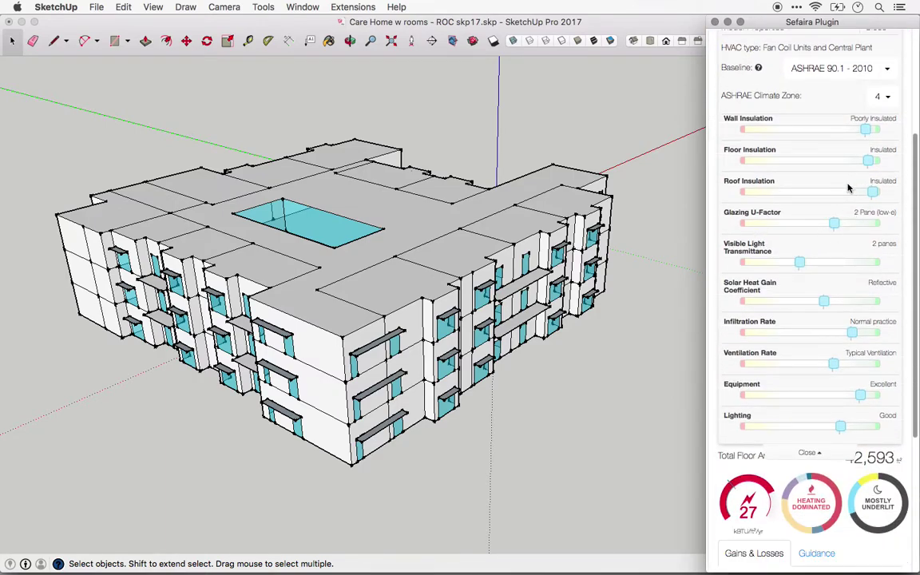
{"action": "left_click_drag", "start_coordinate": [869, 161], "coordinate": [874, 188]}
{"action": "scroll", "coordinate": [867, 156], "scroll_direction": "up", "scroll_amount": 2}
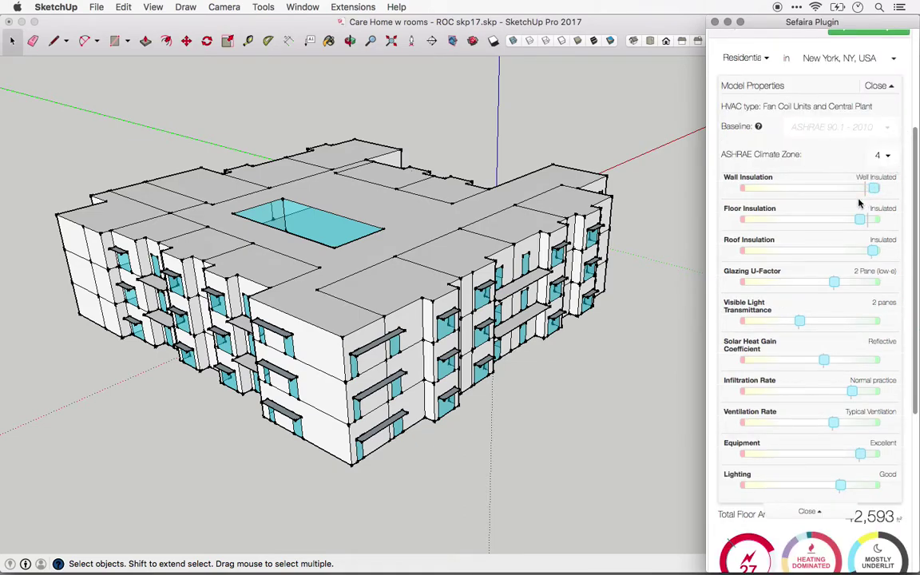
- Collapse the model properties and rerun the analysis, lowering the EUI from 27 to 26
{"action": "left_click", "coordinate": [879, 87]}
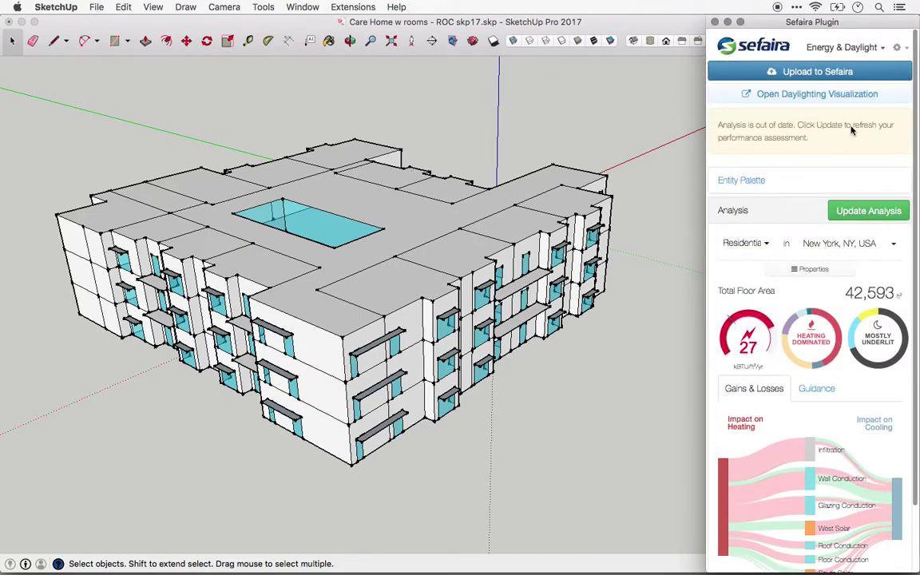
{"action": "left_click", "coordinate": [861, 214]}
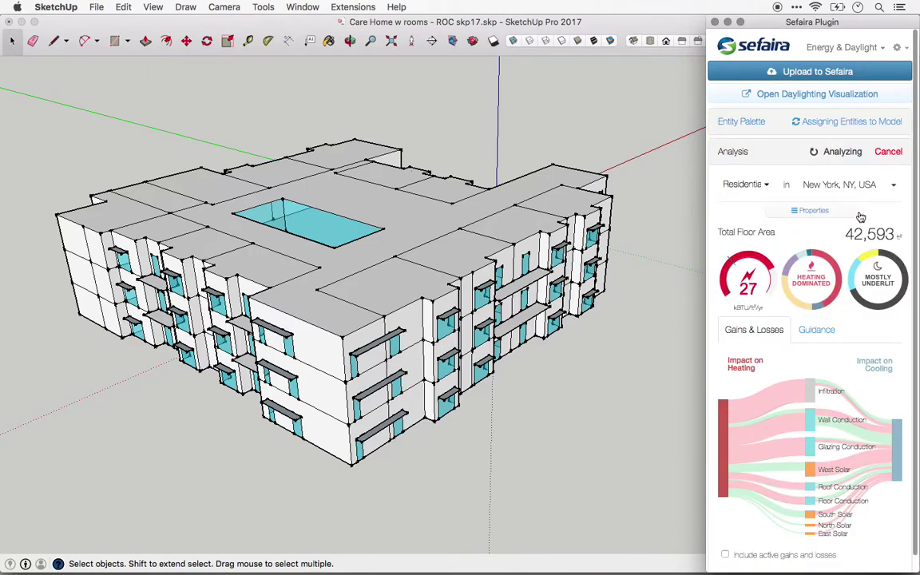